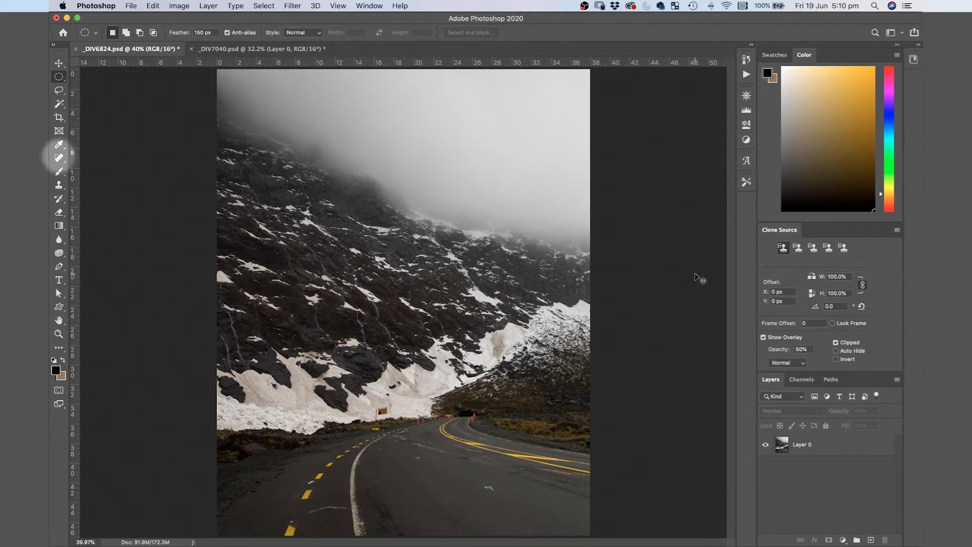
# Step: Add a new layer named "Spot Healing" above the road photo
pyautogui.press('super+shift+n')
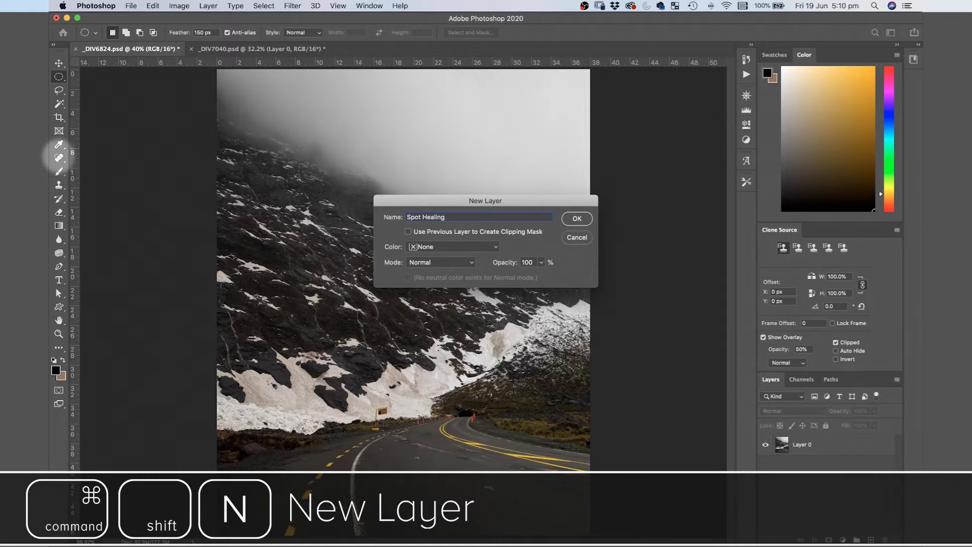
pyautogui.write('Spot Healing')
pyautogui.press('Return')
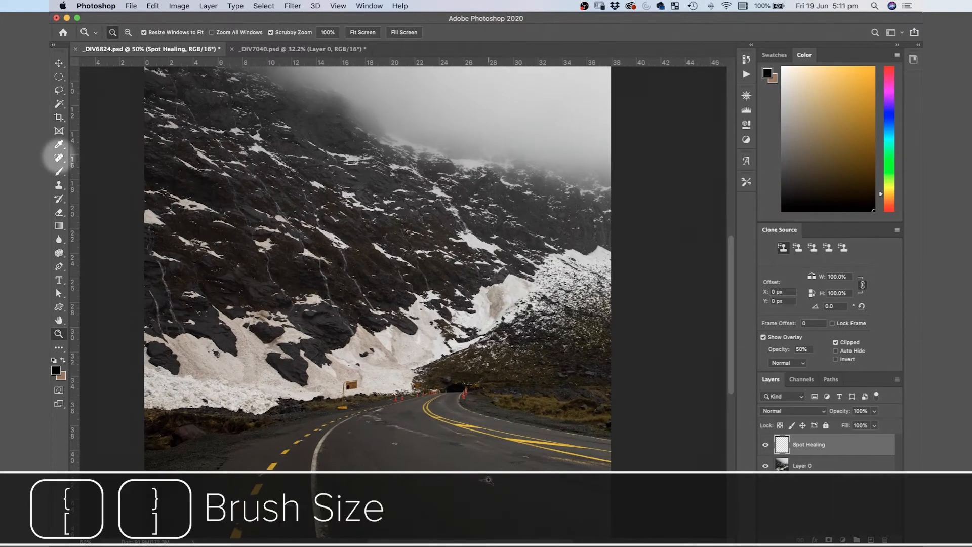
# Step: Heal the white marks on the asphalt with the Content-Aware Spot Healing Brush, and compare the road with the Spot Healing layer hidden
pyautogui.moveTo(488, 480); pyautogui.dragTo(489, 480)
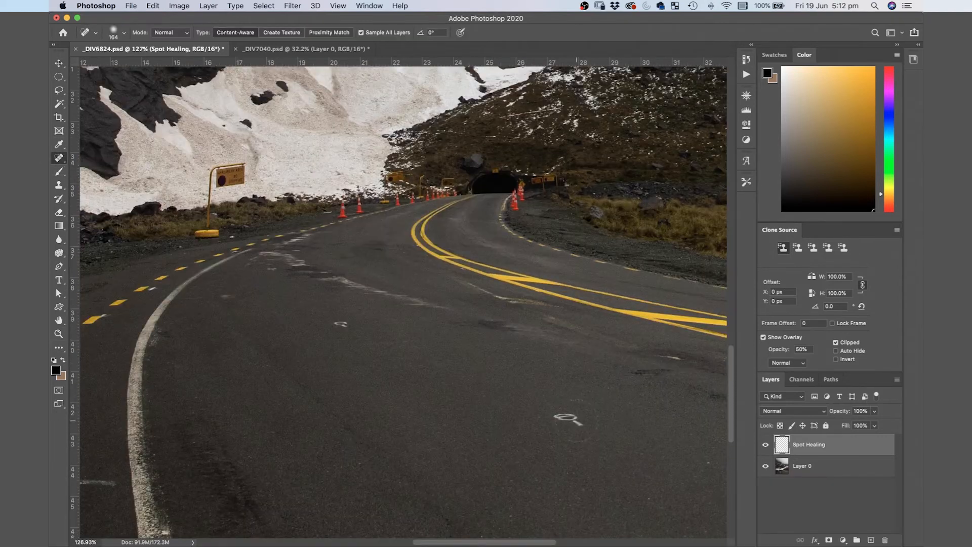
pyautogui.keyDown('ctrl'); pyautogui.keyDown('alt'); pyautogui.moveTo(577, 421); pyautogui.dragTo(581, 421); pyautogui.keyUp('alt'); pyautogui.keyUp('ctrl')
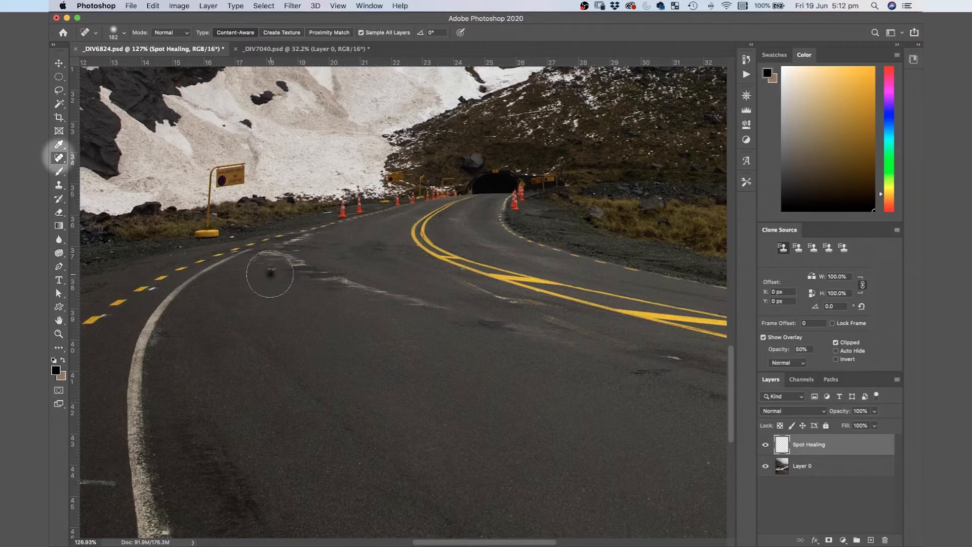
pyautogui.moveTo(298, 249); pyautogui.dragTo(291, 249)
pyautogui.press('super+minus')
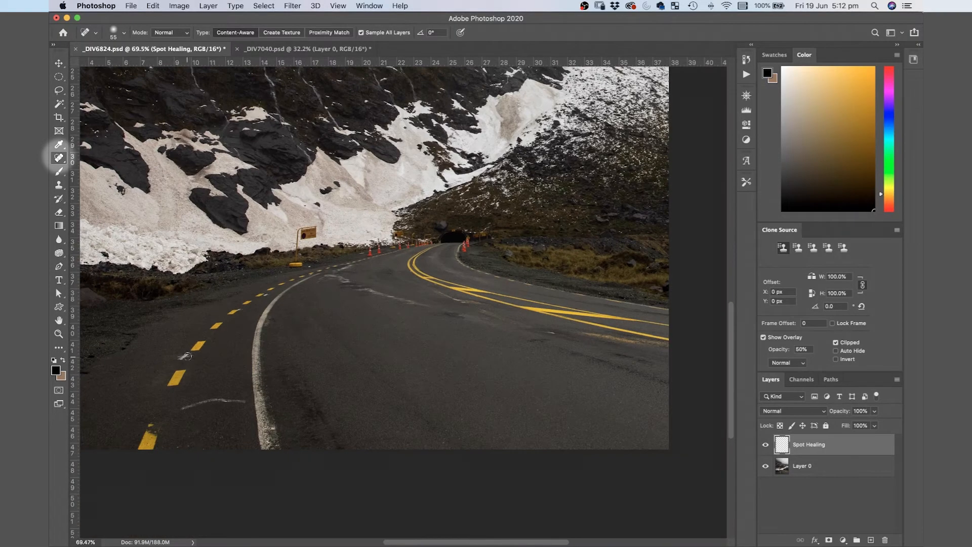
pyautogui.moveTo(187, 356); pyautogui.dragTo(195, 357)
pyautogui.moveTo(182, 408)
pyautogui.mouseDown()
pyautogui.moveTo(243, 402)
pyautogui.moveTo(236, 398)
pyautogui.mouseUp()
pyautogui.click(764, 447)
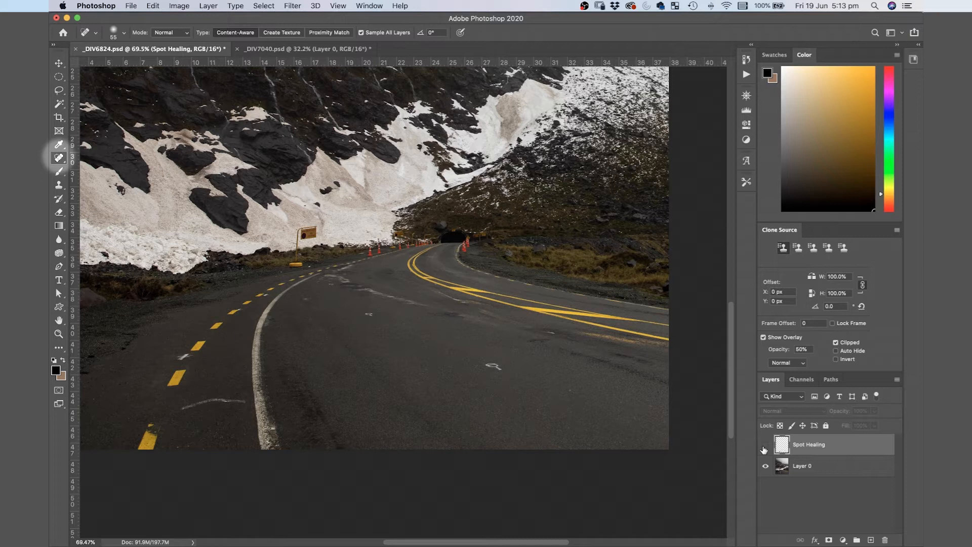
pyautogui.click(765, 447)
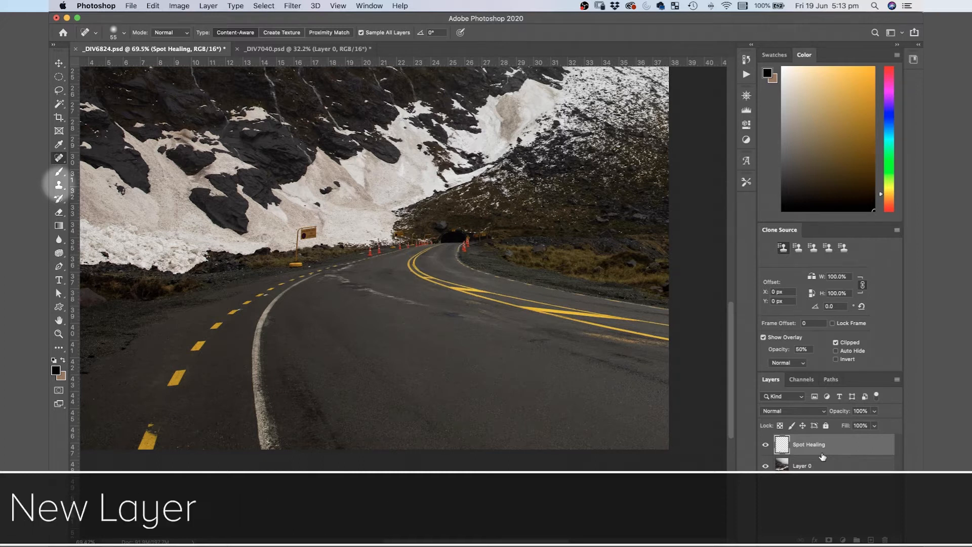
# Step: Add another new layer named "Clone Stamp" above the Spot Healing layer
pyautogui.press('super+shift+n')
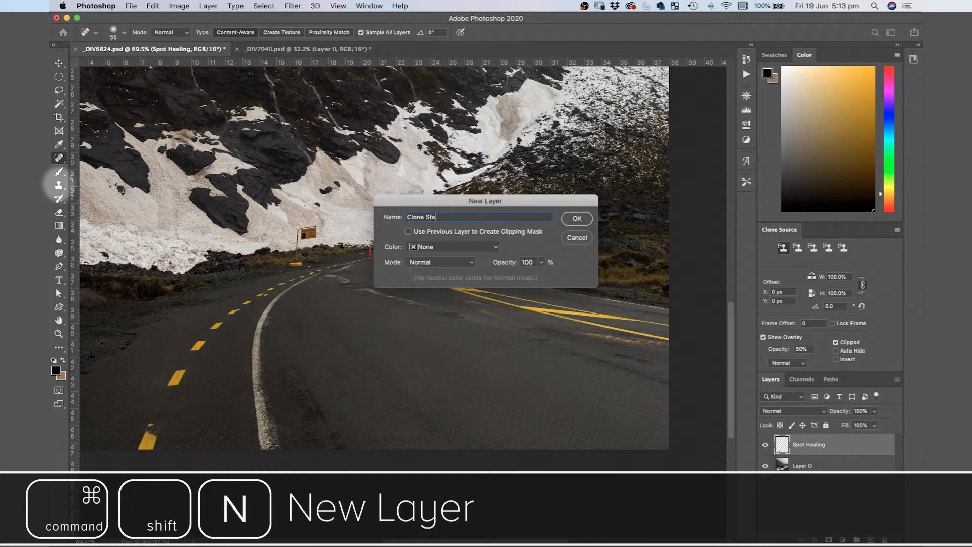
pyautogui.write('Clone Stamp')
pyautogui.press('Return')
# Step: Clone nearby verge and grass over the nearest large orange traffic cones along the left road edge with a small Clone Stamp brush
pyautogui.press('s')
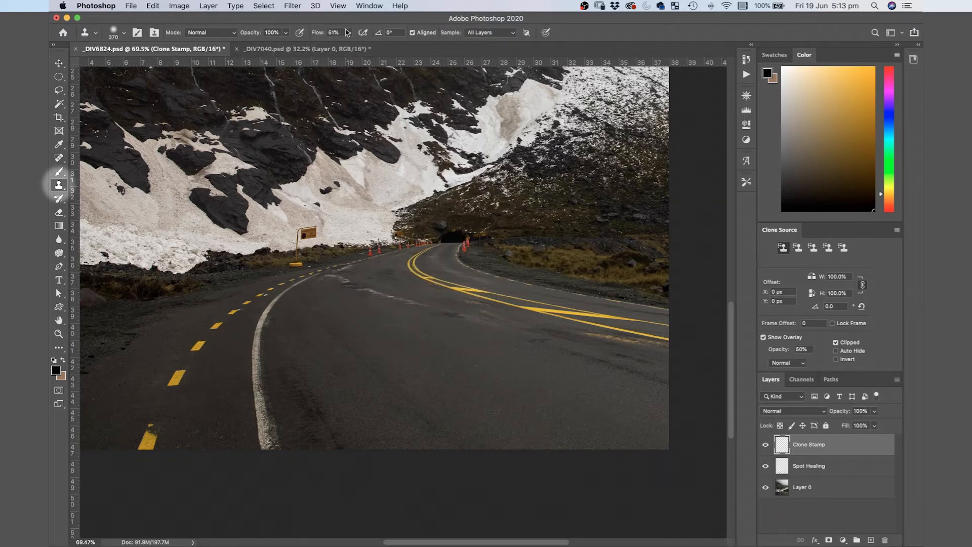
pyautogui.scroll(6, 332, 279)
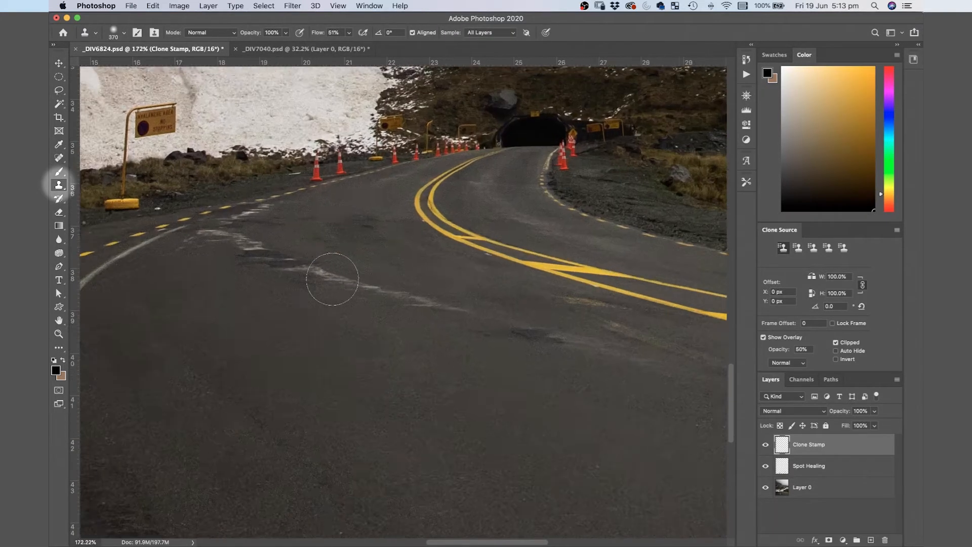
pyautogui.scroll(3, 332, 279)
pyautogui.scroll(2, 332, 279)
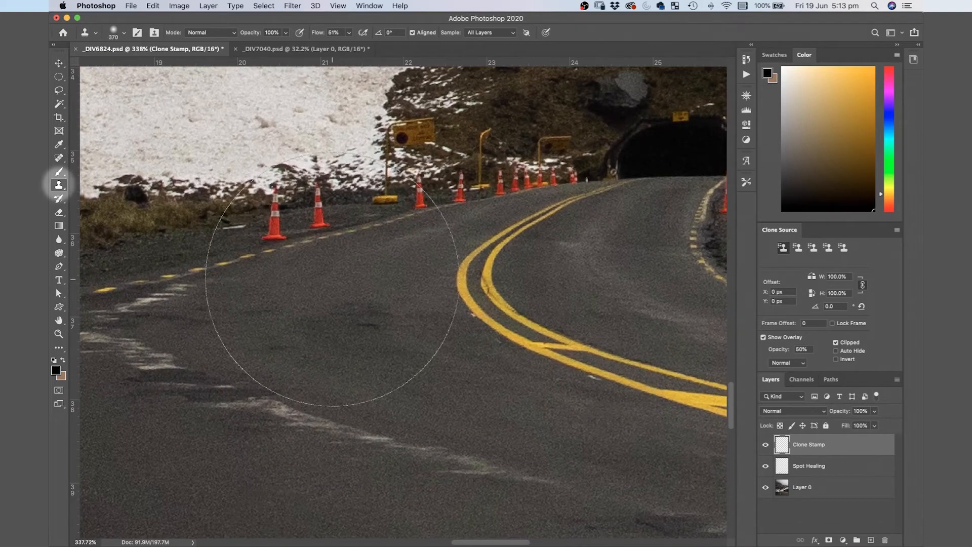
pyautogui.moveTo(261, 189)
pyautogui.mouseDown()
pyautogui.moveTo(227, 195)
pyautogui.moveTo(216, 243)
pyautogui.mouseUp()
pyautogui.moveTo(249, 214); pyautogui.dragTo(216, 205)
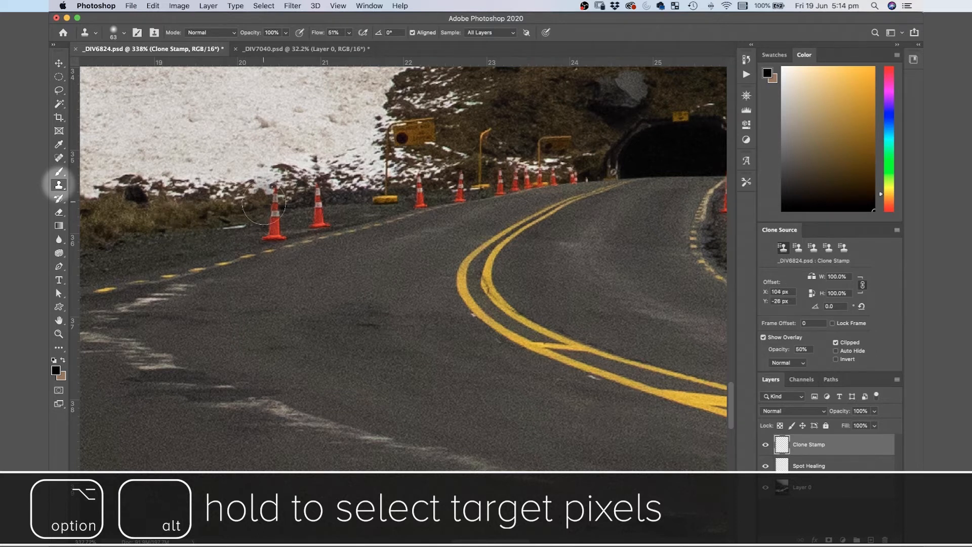
pyautogui.keyDown('alt'); pyautogui.click(272, 216); pyautogui.keyUp('alt')
pyautogui.moveTo(273, 216)
pyautogui.mouseDown()
pyautogui.moveTo(274, 195)
pyautogui.moveTo(280, 226)
pyautogui.moveTo(271, 227)
pyautogui.moveTo(280, 208)
pyautogui.moveTo(273, 225)
pyautogui.moveTo(226, 240)
pyautogui.moveTo(247, 218)
pyautogui.moveTo(276, 208)
pyautogui.mouseUp()
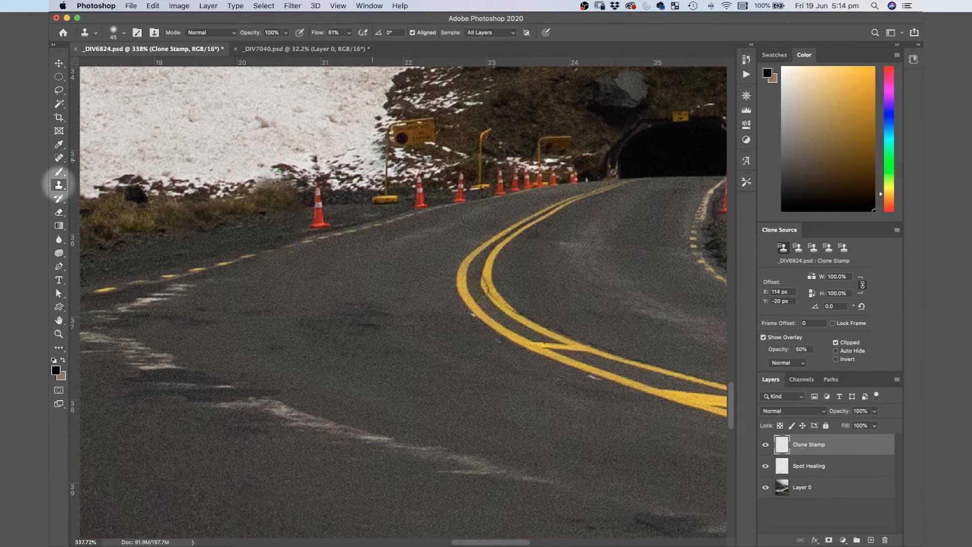
pyautogui.moveTo(349, 204); pyautogui.dragTo(353, 200)
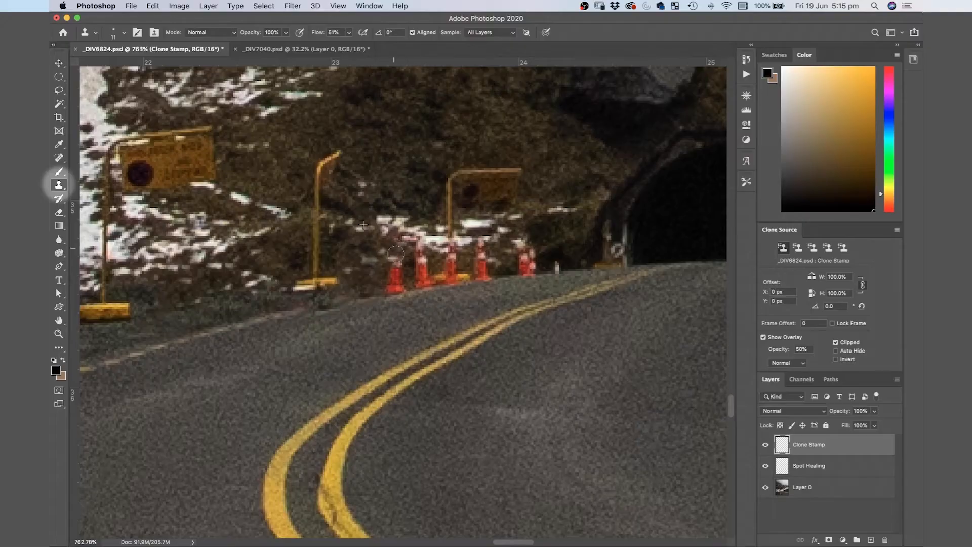
# Step: Clone out the row of small traffic cones left of the tunnel with an 11 px brush, sampling the surrounding hillside and road
pyautogui.moveTo(396, 254)
pyautogui.mouseDown()
pyautogui.moveTo(405, 240)
pyautogui.moveTo(420, 263)
pyautogui.mouseUp()
pyautogui.keyDown('alt'); pyautogui.click(498, 223); pyautogui.keyUp('alt')
pyautogui.keyDown('alt'); pyautogui.click(511, 228); pyautogui.keyUp('alt')
pyautogui.moveTo(524, 249)
pyautogui.mouseDown()
pyautogui.moveTo(526, 262)
pyautogui.moveTo(482, 247)
pyautogui.moveTo(501, 236)
pyautogui.mouseUp()
pyautogui.keyDown('alt'); pyautogui.click(405, 248); pyautogui.keyUp('alt')
pyautogui.moveTo(451, 249)
pyautogui.mouseDown()
pyautogui.moveTo(451, 261)
pyautogui.moveTo(485, 264)
pyautogui.mouseUp()
pyautogui.keyDown('alt'); pyautogui.click(242, 330); pyautogui.keyUp('alt')
pyautogui.moveTo(396, 300)
pyautogui.mouseDown()
pyautogui.moveTo(462, 283)
pyautogui.moveTo(407, 268)
pyautogui.moveTo(457, 301)
pyautogui.moveTo(441, 276)
pyautogui.moveTo(576, 260)
pyautogui.moveTo(511, 268)
pyautogui.mouseUp()
pyautogui.press('super+z')
pyautogui.keyDown('alt'); pyautogui.click(553, 264); pyautogui.keyUp('alt')
pyautogui.keyDown('alt'); pyautogui.click(522, 257); pyautogui.keyUp('alt')
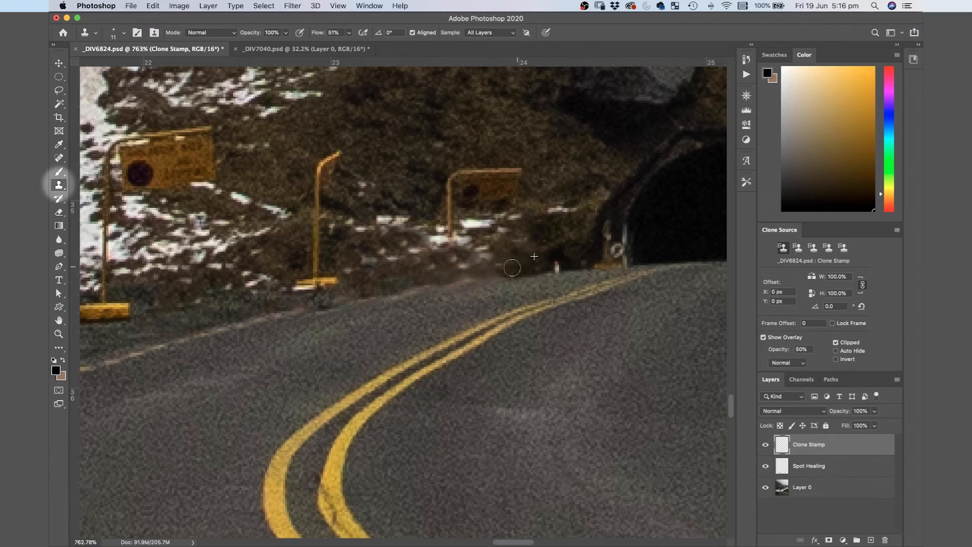
# Step: Clone out the cluster of traffic cones on the gravel right of the tunnel entrance, sampling the adjacent gravel and dark bank
pyautogui.scroll(-10, 481, 298)
pyautogui.scroll(10, 508, 298)
pyautogui.keyDown('alt'); pyautogui.click(415, 337); pyautogui.keyUp('alt')
pyautogui.moveTo(384, 345); pyautogui.dragTo(373, 337)
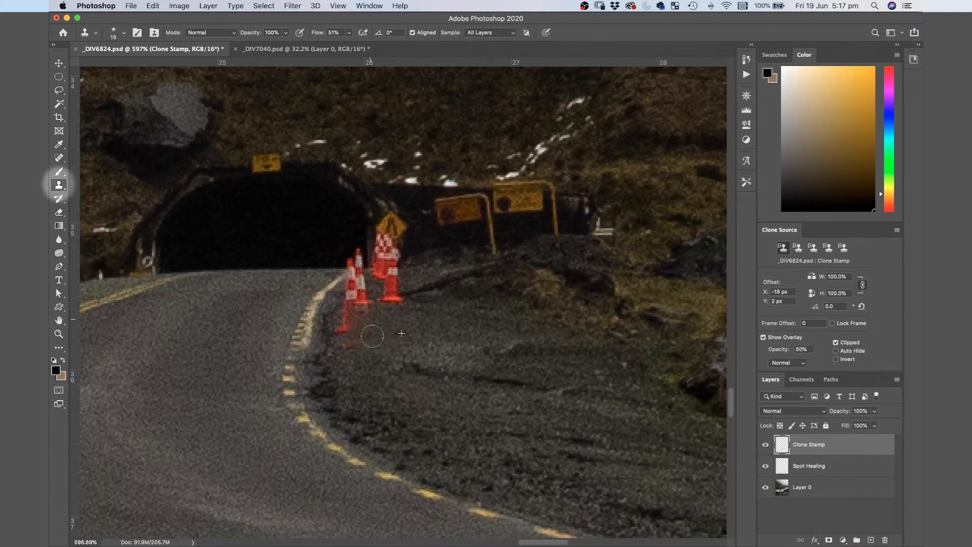
pyautogui.moveTo(394, 302)
pyautogui.mouseDown()
pyautogui.moveTo(391, 260)
pyautogui.moveTo(405, 281)
pyautogui.moveTo(370, 309)
pyautogui.moveTo(370, 287)
pyautogui.moveTo(353, 322)
pyautogui.moveTo(347, 296)
pyautogui.mouseUp()
pyautogui.keyDown('alt'); pyautogui.click(414, 241); pyautogui.keyUp('alt')
pyautogui.moveTo(390, 240)
pyautogui.mouseDown()
pyautogui.moveTo(335, 280)
pyautogui.moveTo(362, 276)
pyautogui.moveTo(354, 304)
pyautogui.mouseUp()
pyautogui.keyDown('alt'); pyautogui.click(415, 241); pyautogui.keyUp('alt')
pyautogui.keyDown('alt'); pyautogui.click(355, 287); pyautogui.keyUp('alt')
# Step: Compare the whole photo with the Clone Stamp layer hidden and shown
pyautogui.press('super+0')
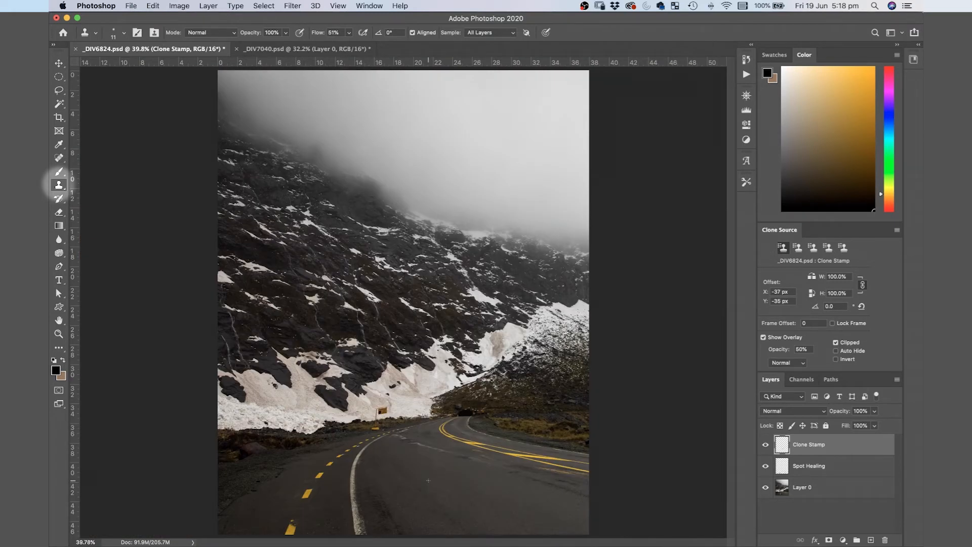
pyautogui.click(765, 444)
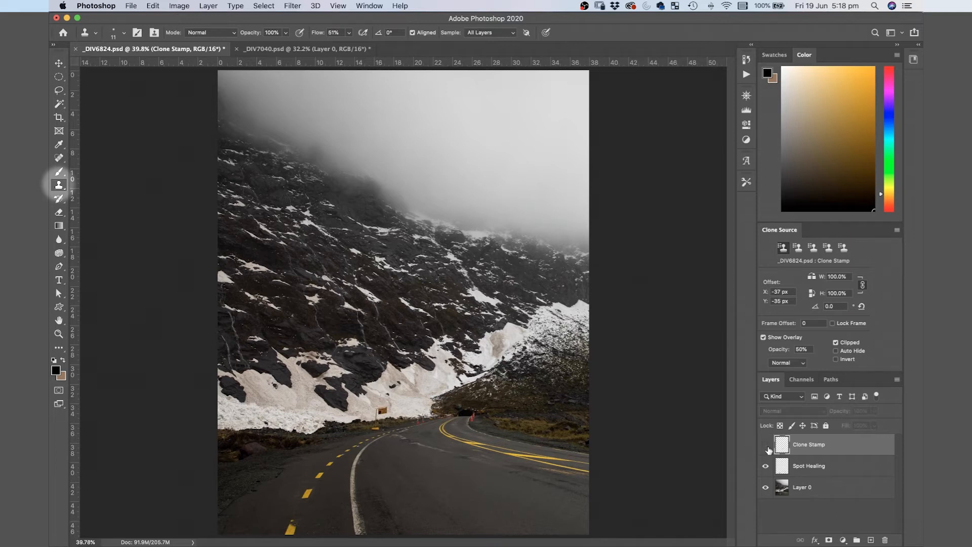
pyautogui.click(766, 446)
pyautogui.click(766, 445)
pyautogui.click(766, 446)
# Step: Group the Clone Stamp and Spot Healing layers and name the group "Healing"
pyautogui.keyDown('shift'); pyautogui.click(823, 470); pyautogui.keyUp('shift')
pyautogui.click(856, 540)
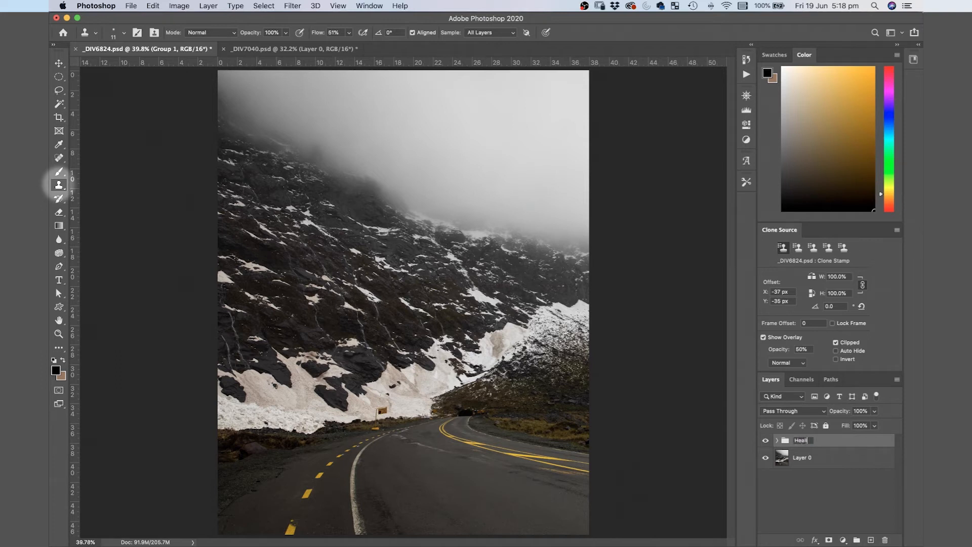
pyautogui.press('Return')
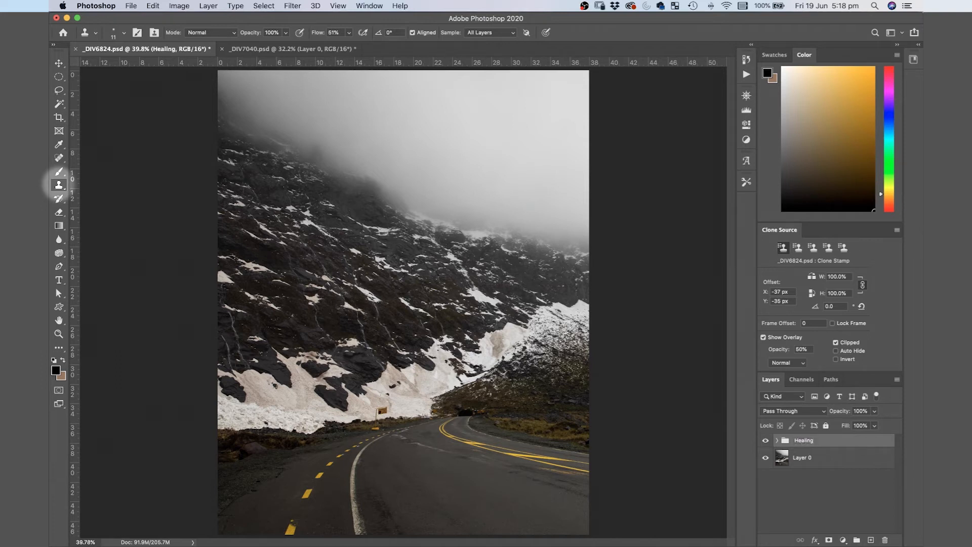
# Step: Compare the original road photo with the retouched version by hiding and showing the Healing group
pyautogui.click(766, 440)
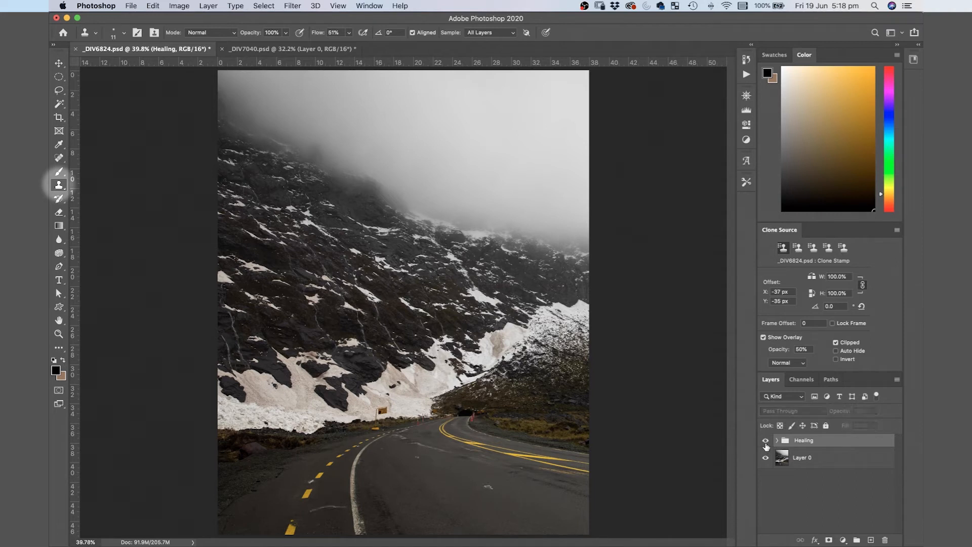
pyautogui.click(766, 444)
pyautogui.click(766, 445)
pyautogui.click(765, 445)
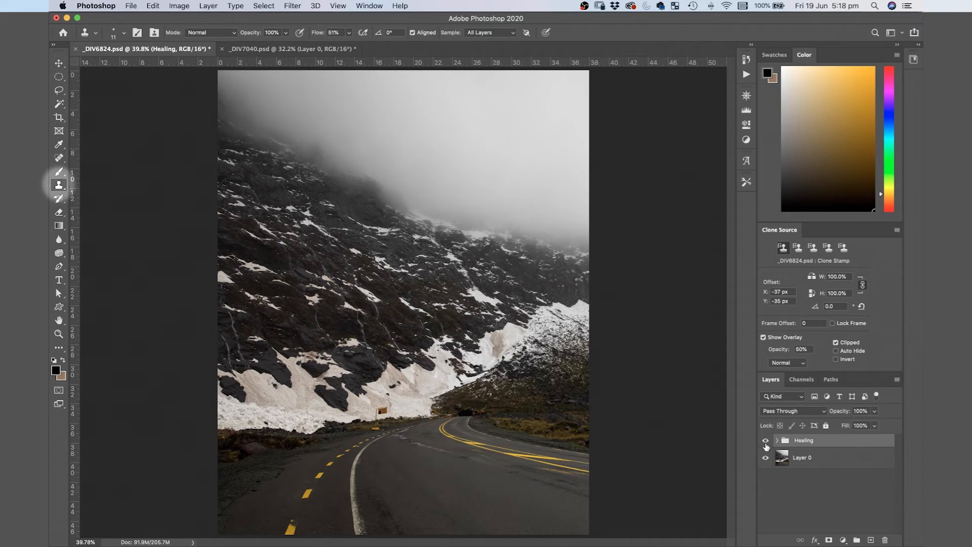
# Step: In _DIV7040.psd, add a layer named "Content Aware Fill" and stamp the visible image onto it
pyautogui.click(300, 49)
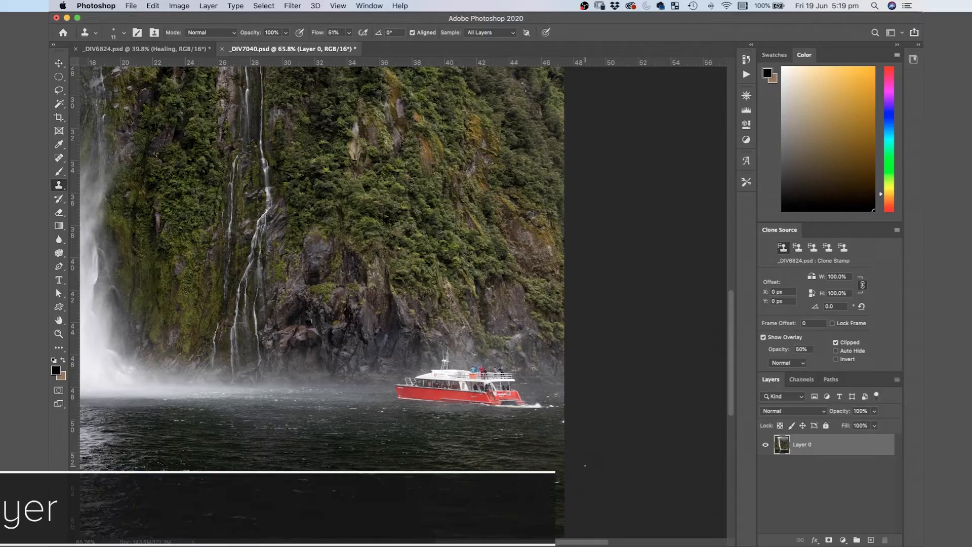
pyautogui.press('super+shift+n')
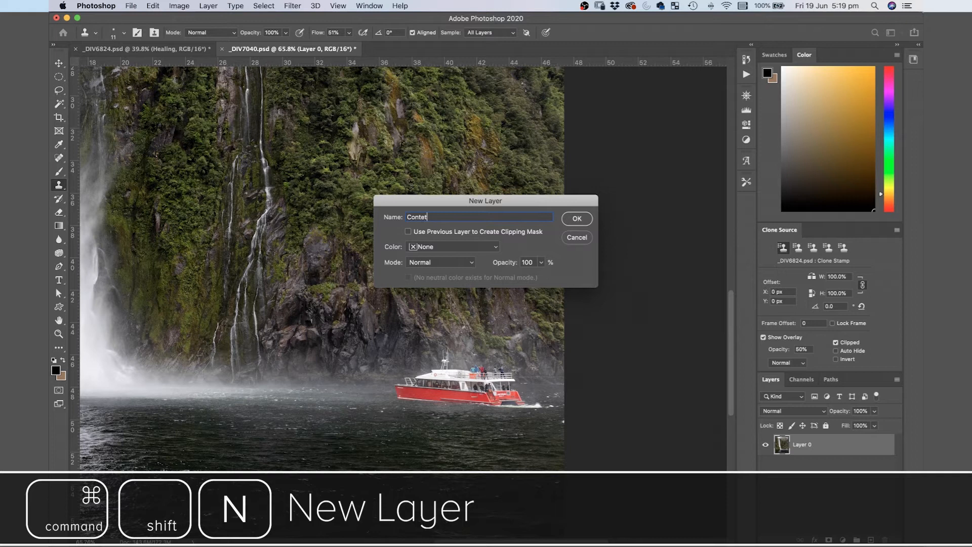
pyautogui.write('Content Aware Fill')
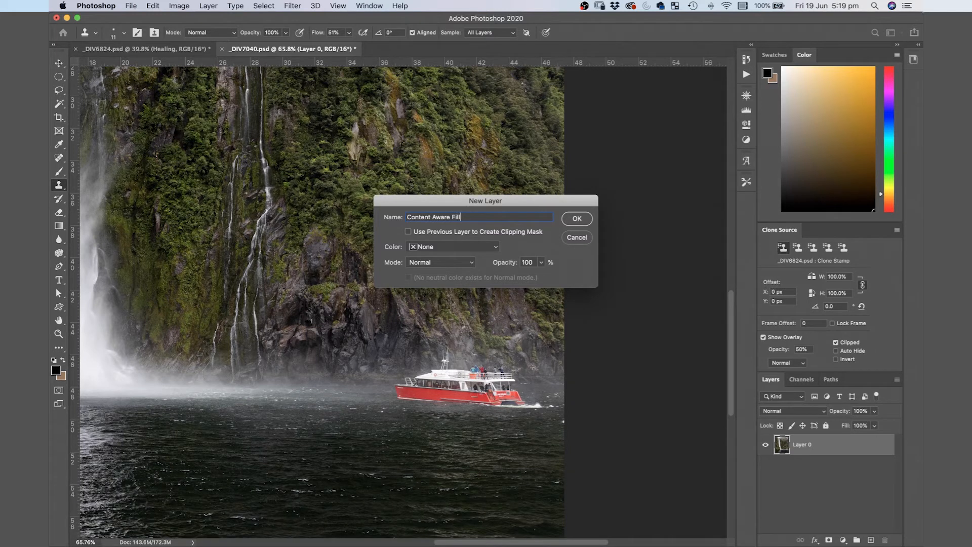
pyautogui.press('Return')
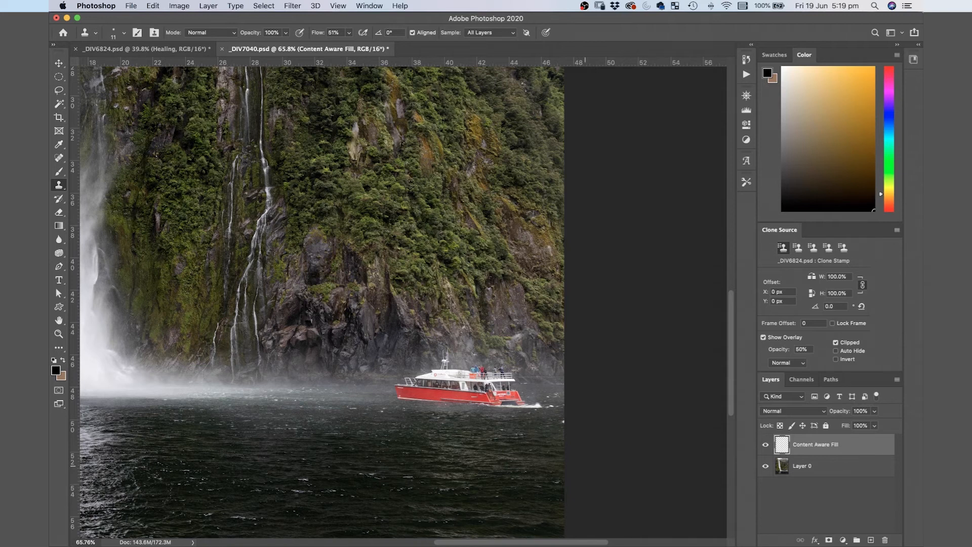
pyautogui.press('super+alt+shift+e')
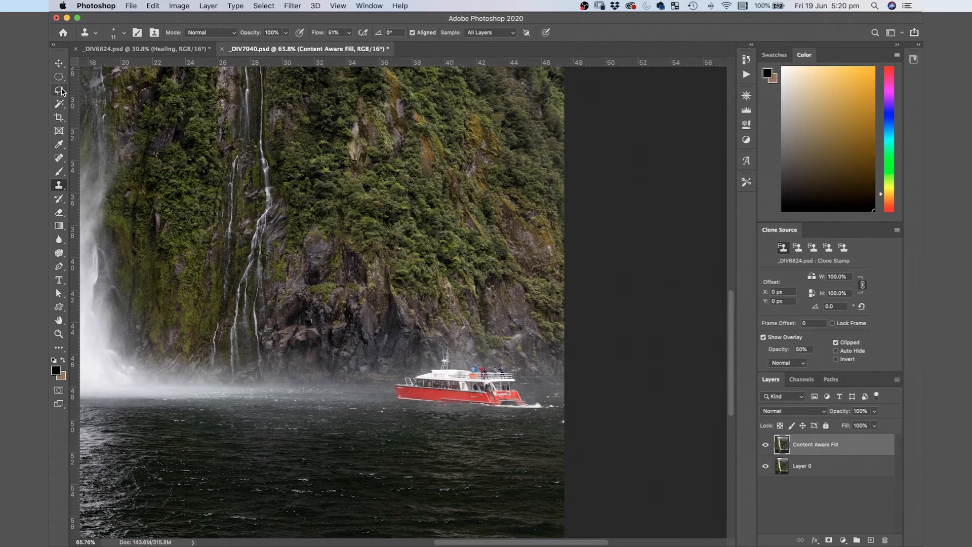
# Step: Select the red boat and its wake with a loose Lasso outline and remove it with Content-Aware Fill
pyautogui.click(60, 91)
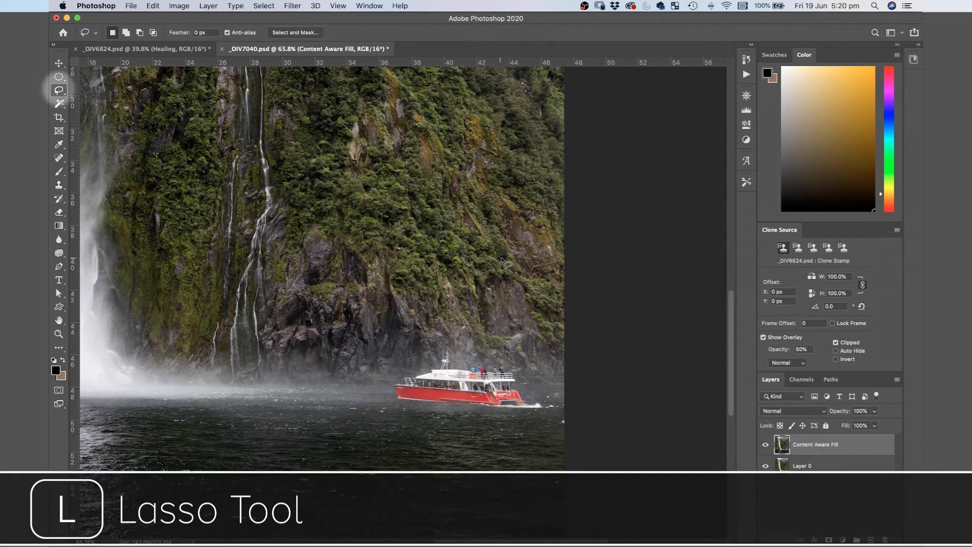
pyautogui.moveTo(446, 343)
pyautogui.mouseDown()
pyautogui.moveTo(389, 384)
pyautogui.moveTo(400, 411)
pyautogui.moveTo(492, 419)
pyautogui.moveTo(550, 406)
pyautogui.moveTo(532, 370)
pyautogui.moveTo(445, 345)
pyautogui.mouseUp()
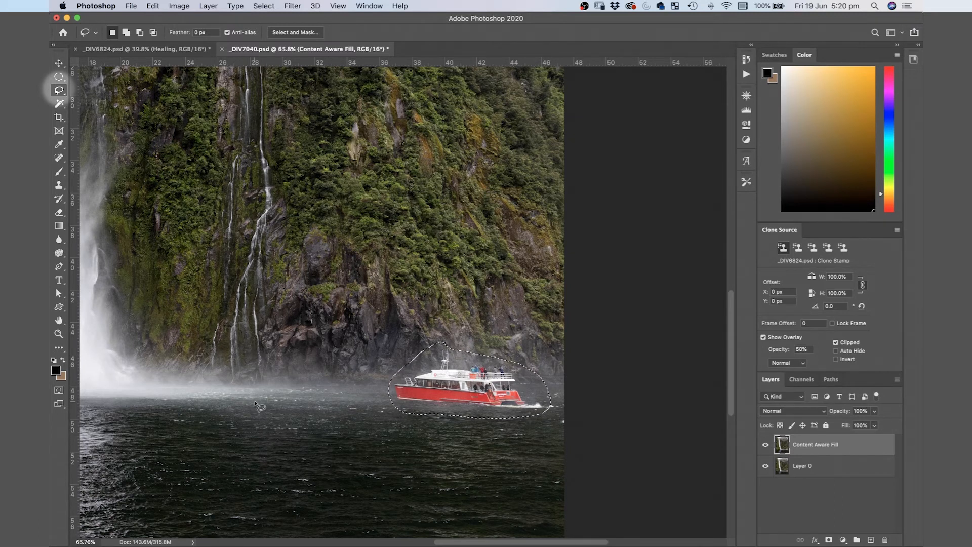
pyautogui.click(153, 6)
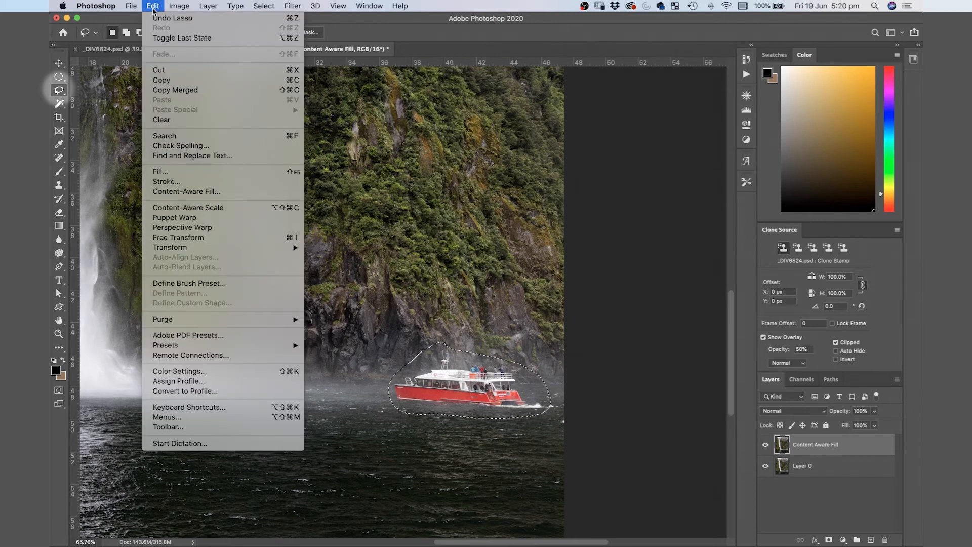
pyautogui.click(202, 192)
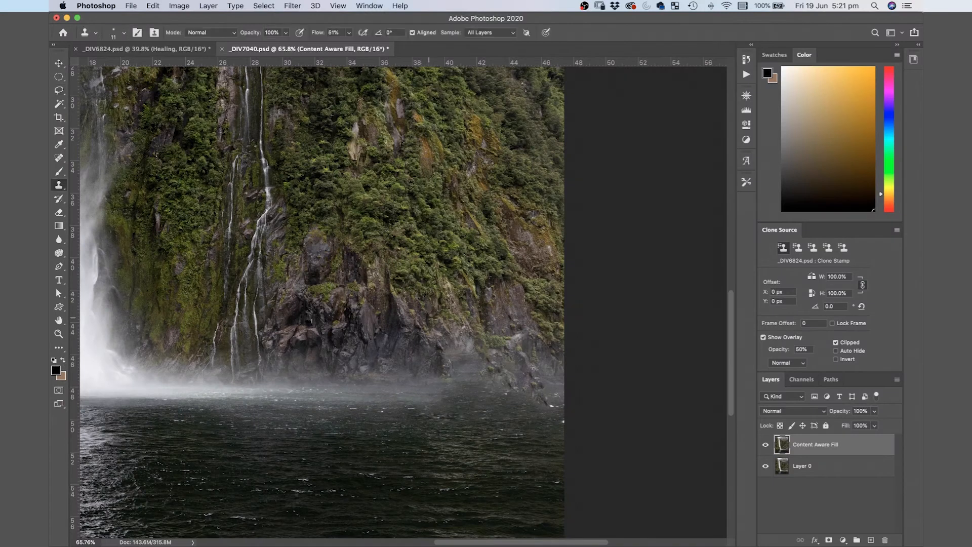
# Step: Clone the misty waterline over the patchy filled area with a 346 px brush, and compare the image with the Content Aware Fill layer hidden
pyautogui.press('s')
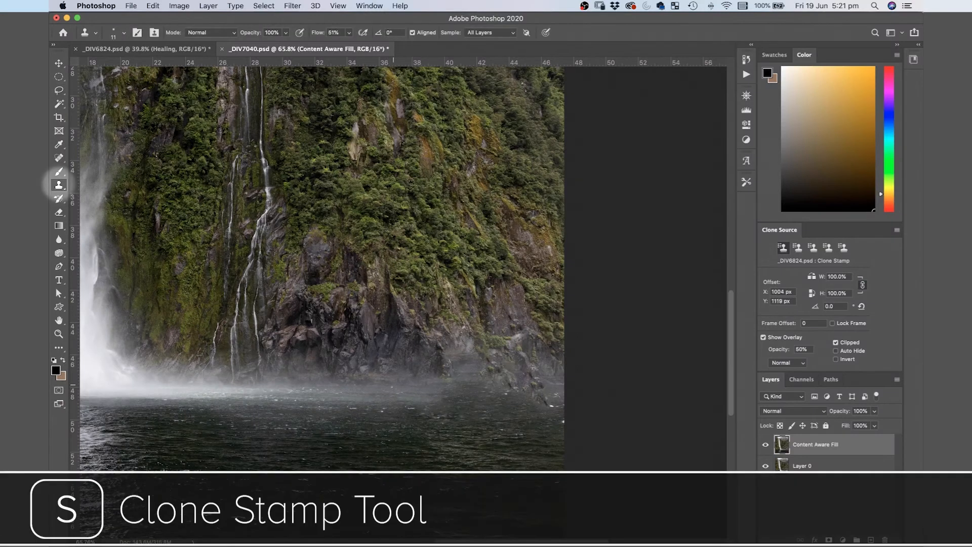
pyautogui.moveTo(392, 388); pyautogui.dragTo(436, 387)
pyautogui.keyDown('alt'); pyautogui.click(370, 382); pyautogui.keyUp('alt')
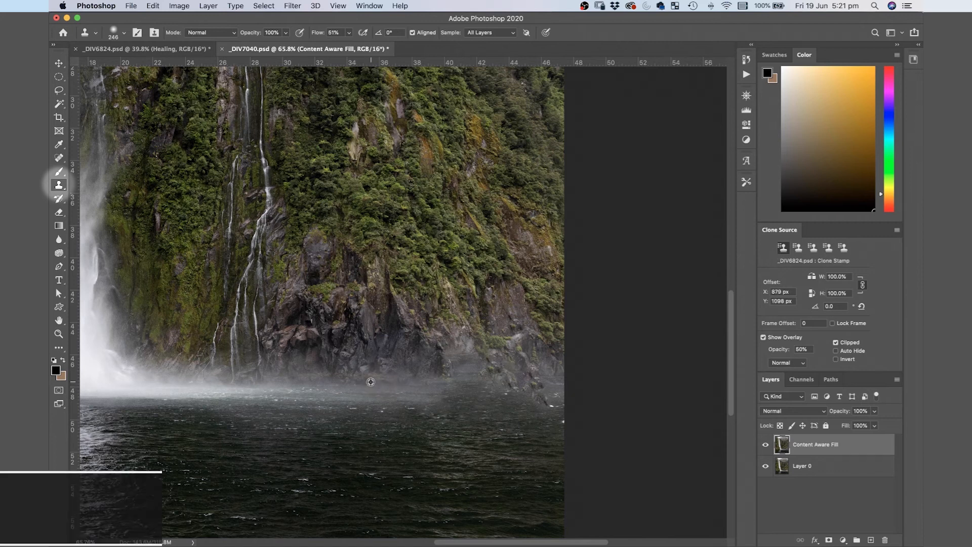
pyautogui.keyDown('alt'); pyautogui.click(366, 384); pyautogui.keyUp('alt')
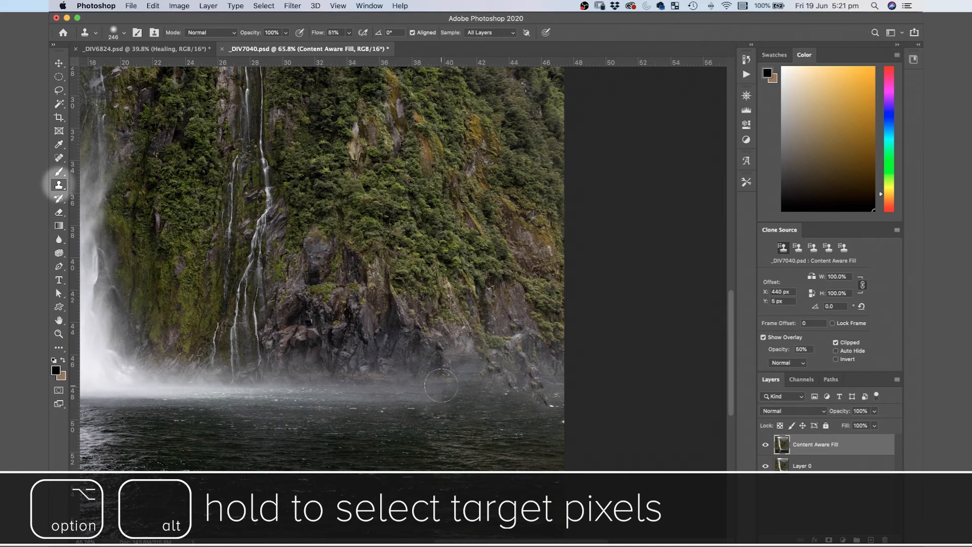
pyautogui.moveTo(440, 385)
pyautogui.mouseDown()
pyautogui.moveTo(452, 405)
pyautogui.moveTo(487, 384)
pyautogui.moveTo(440, 396)
pyautogui.moveTo(483, 386)
pyautogui.moveTo(459, 360)
pyautogui.moveTo(460, 375)
pyautogui.moveTo(528, 378)
pyautogui.moveTo(497, 403)
pyautogui.moveTo(579, 425)
pyautogui.moveTo(548, 377)
pyautogui.moveTo(583, 384)
pyautogui.moveTo(550, 413)
pyautogui.moveTo(458, 432)
pyautogui.moveTo(473, 477)
pyautogui.moveTo(527, 498)
pyautogui.mouseUp()
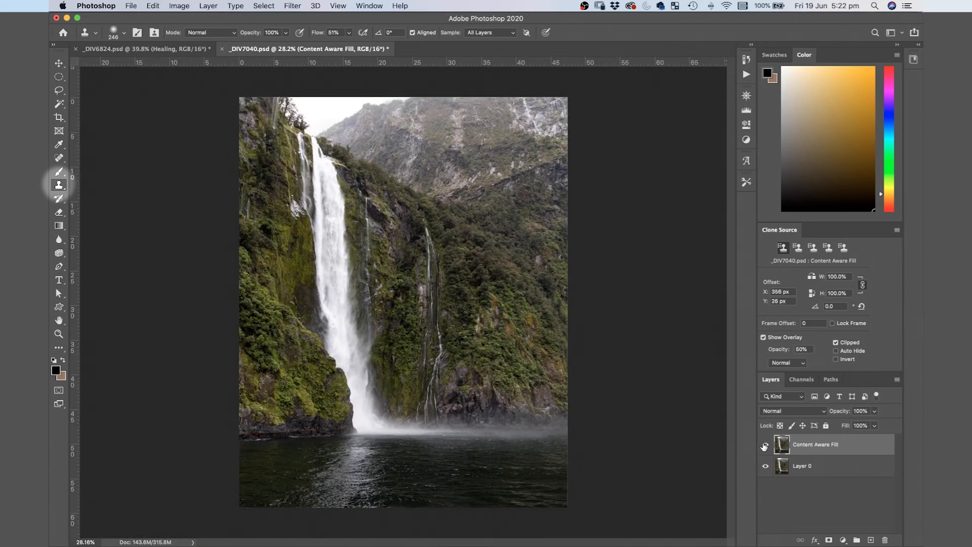
pyautogui.click(765, 445)
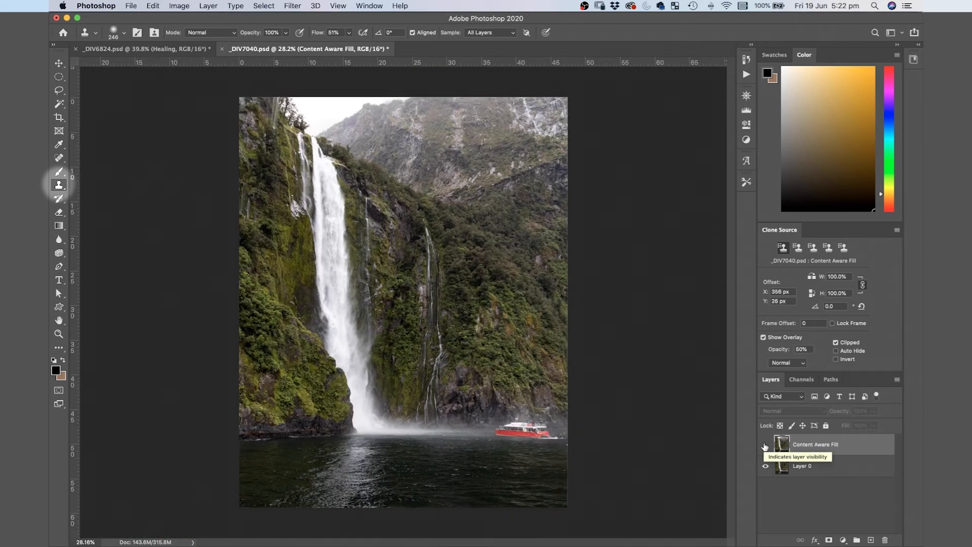
pyautogui.click(764, 446)
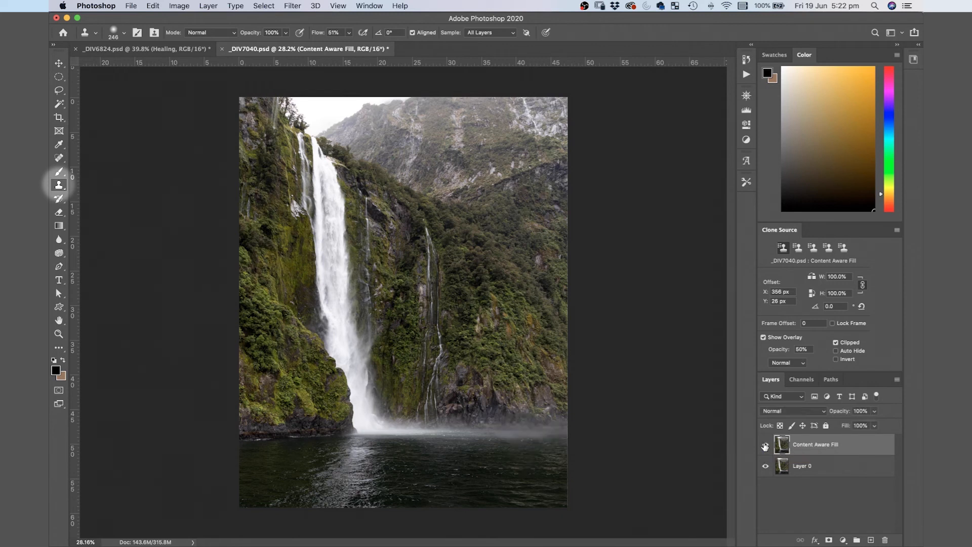